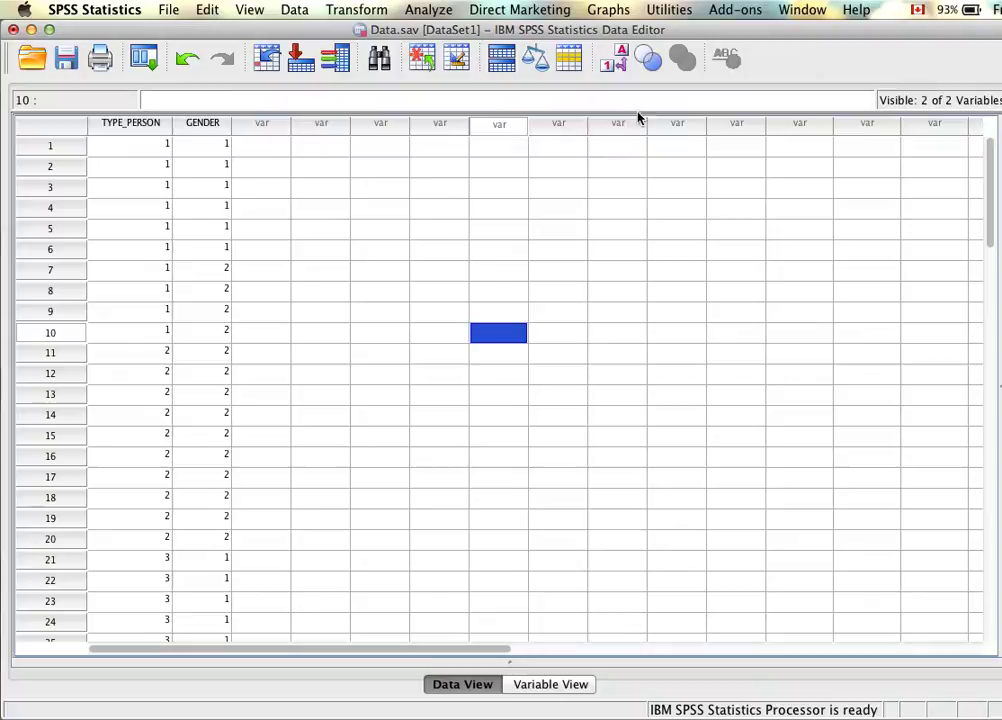
Step: Turn value labels off, review the TYPE_PERSON and GENDER definitions in Variable View, then return to Data View
{"action": "left_click", "coordinate": [619, 66]}
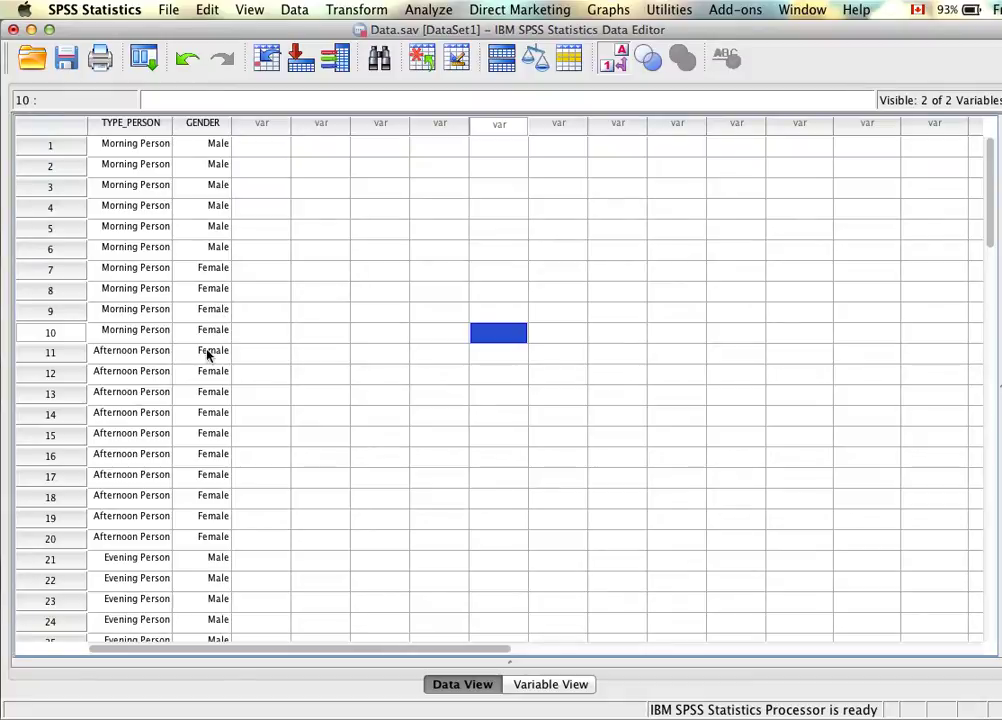
{"action": "left_click", "coordinate": [613, 58]}
{"action": "double_click", "coordinate": [130, 124]}
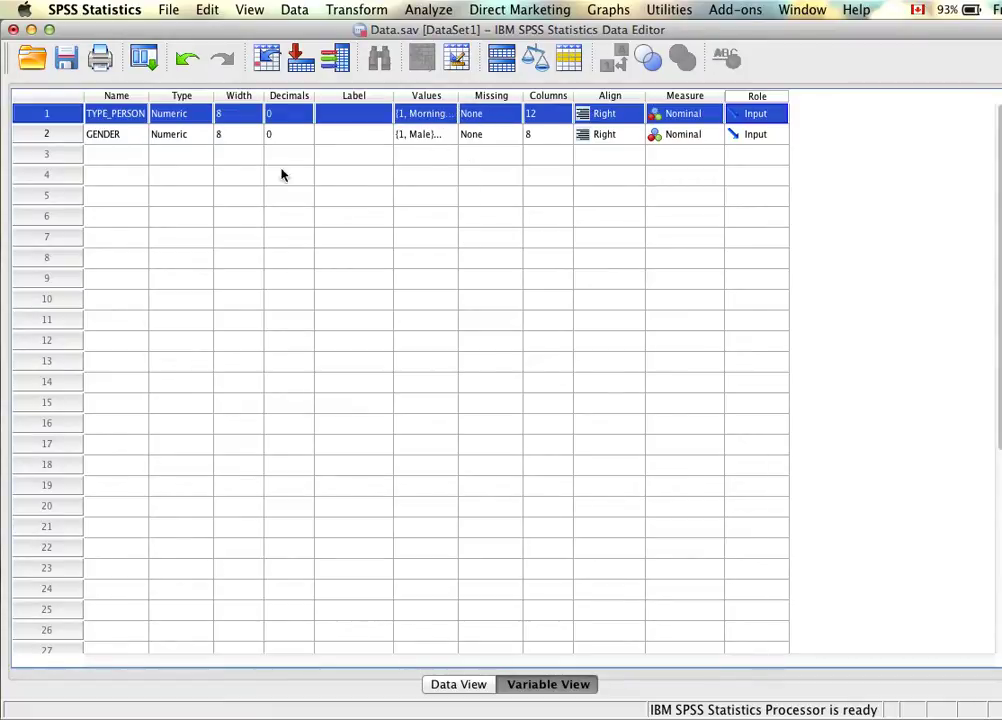
{"action": "left_click", "coordinate": [45, 115]}
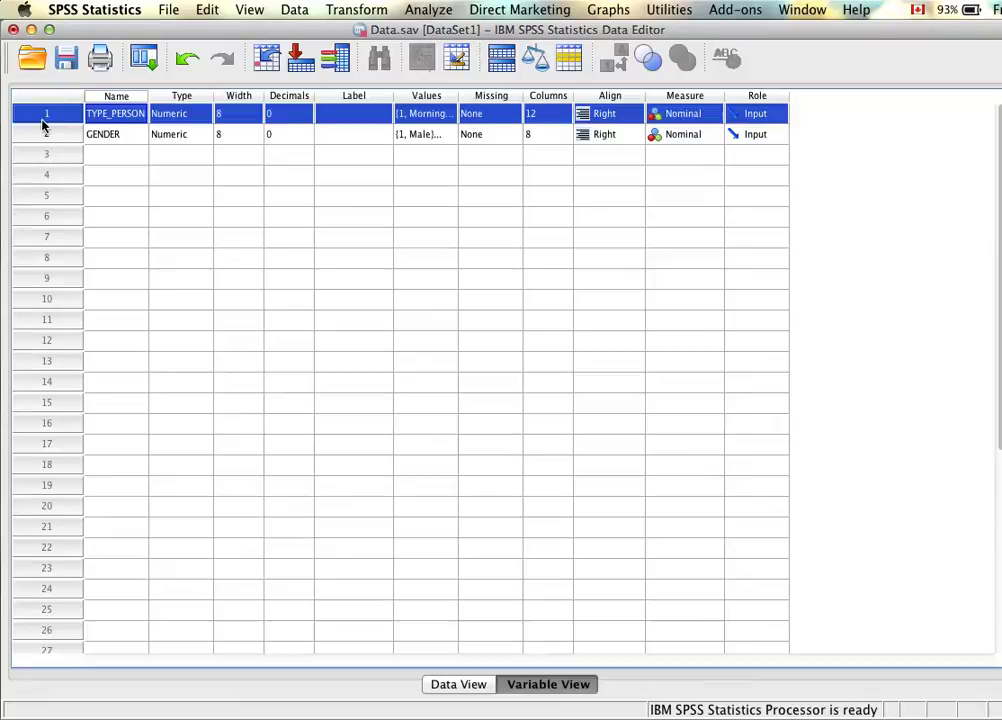
{"action": "left_click", "coordinate": [45, 134]}
{"action": "double_click", "coordinate": [46, 118]}
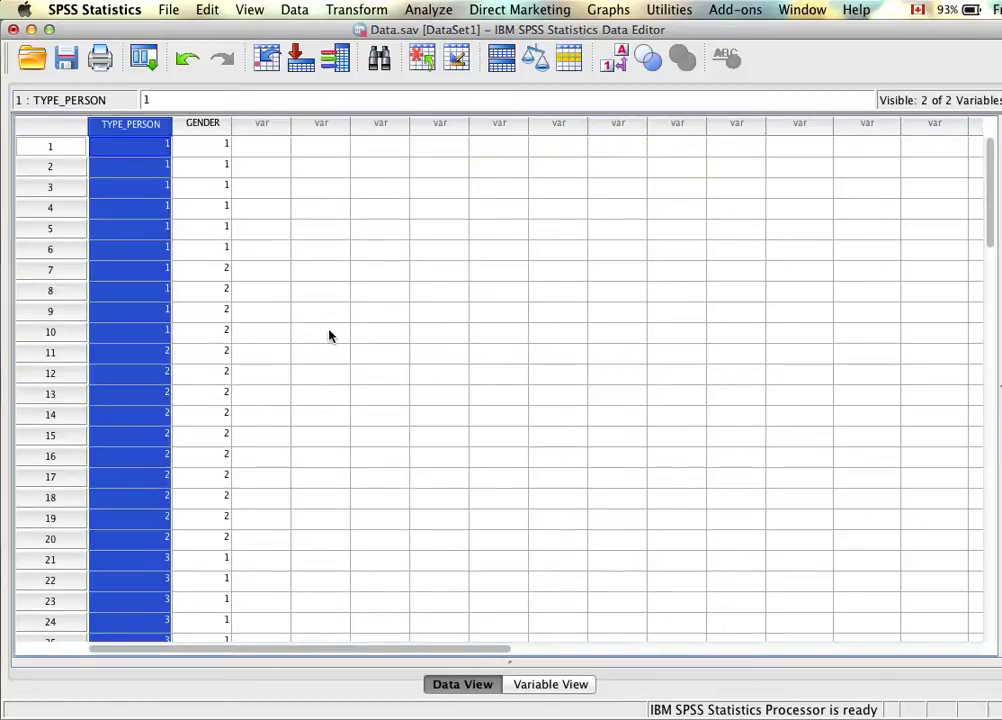
{"action": "scroll", "coordinate": [329, 336], "scroll_direction": "down", "scroll_amount": 10}
Step: Scroll back to the top of the Data.sav grid showing numeric codes
{"action": "scroll", "coordinate": [329, 336], "scroll_direction": "up", "scroll_amount": 10}
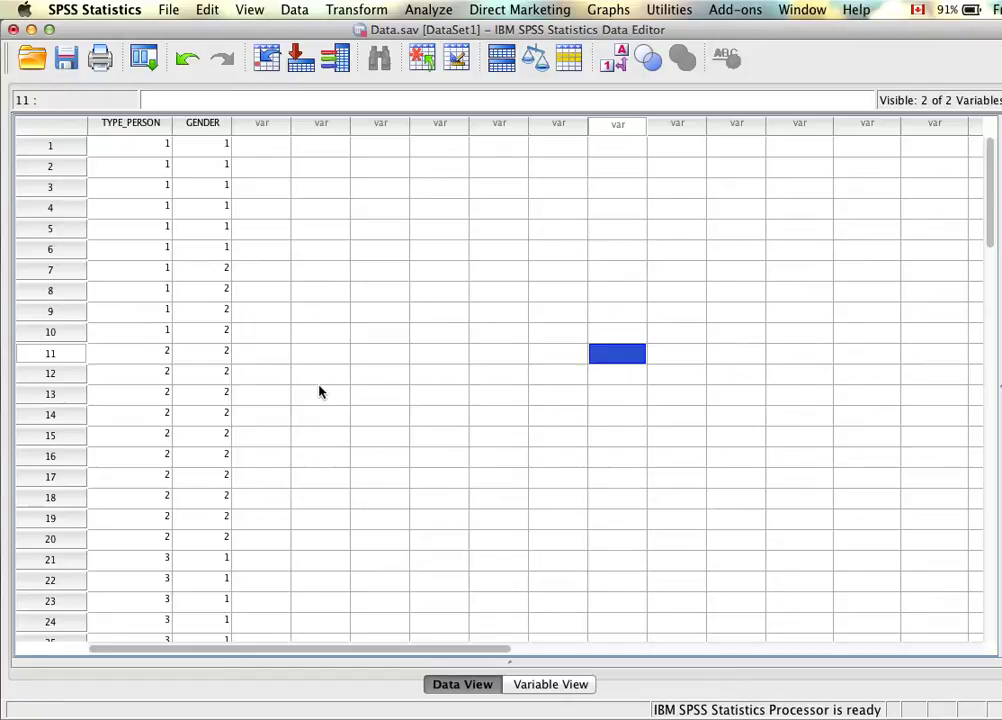
Step: Open the Crosstabs dialog from Analyze > Descriptive Statistics and reposition it
{"action": "left_click", "coordinate": [437, 8]}
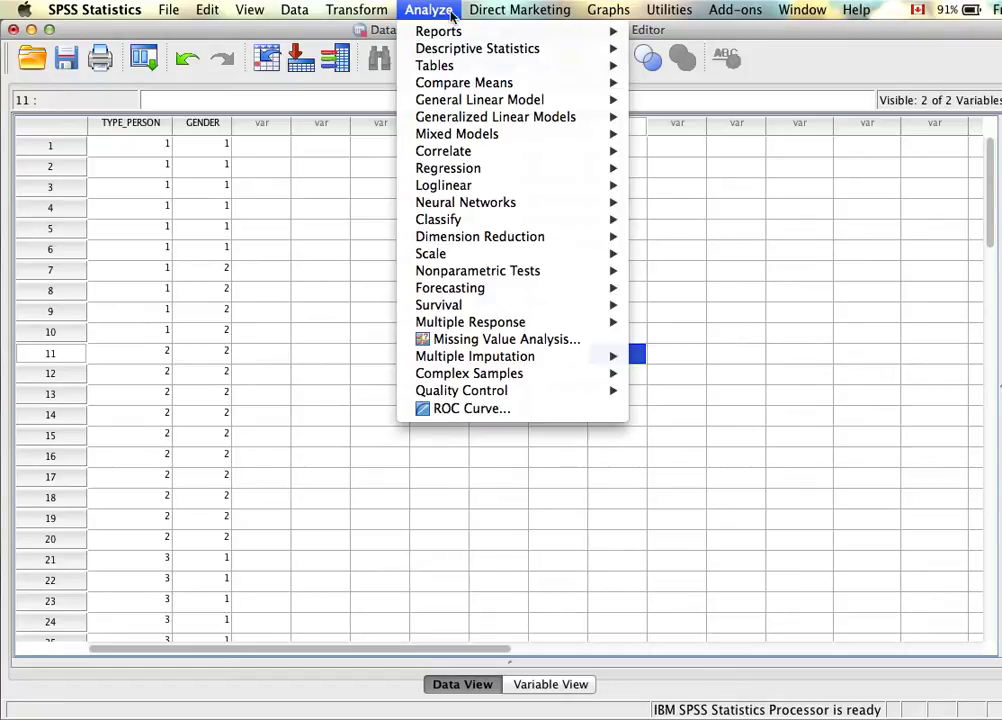
{"action": "mouse_move", "coordinate": [600, 65]}
{"action": "mouse_move", "coordinate": [560, 48]}
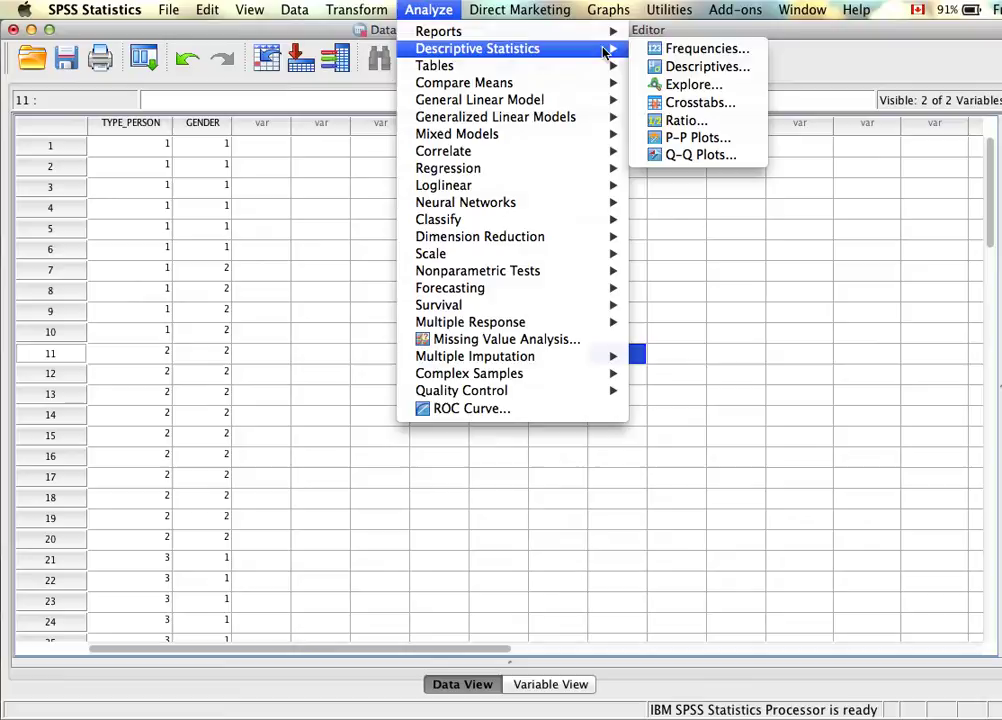
{"action": "left_click", "coordinate": [688, 101]}
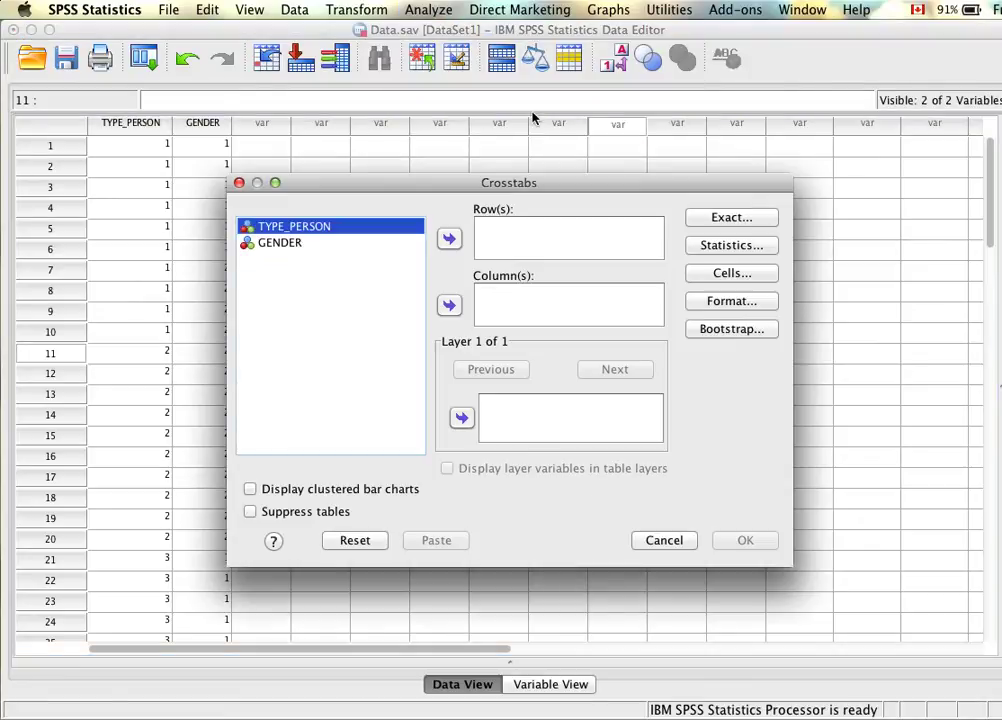
{"action": "left_click_drag", "start_coordinate": [408, 188], "coordinate": [345, 157]}
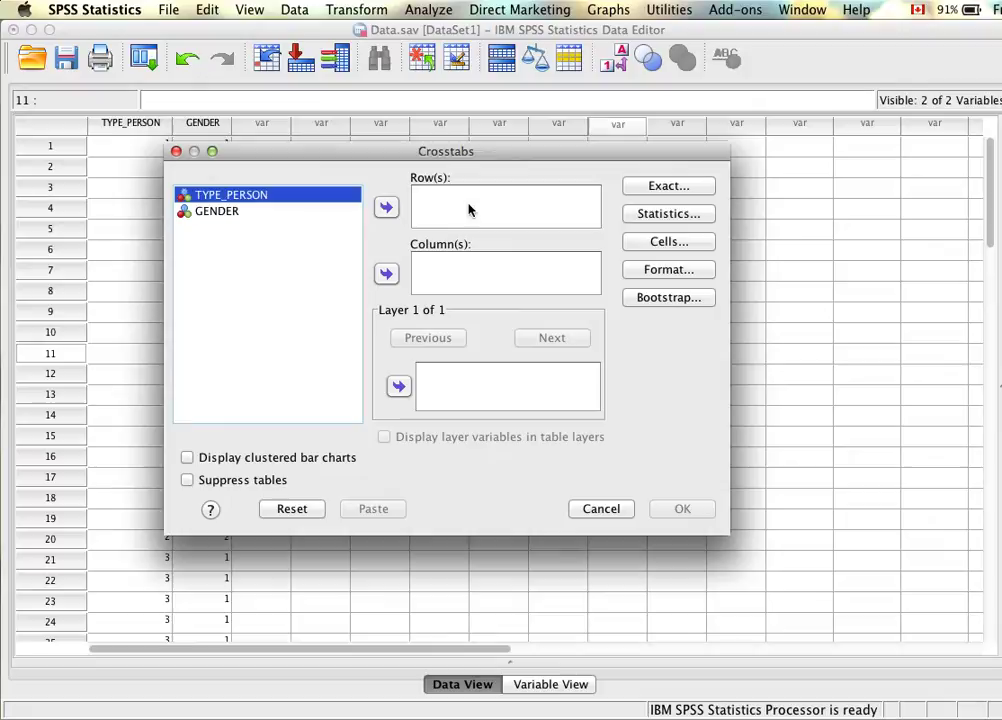
Step: Assign TYPE_PERSON as the column variable and GENDER as the row variable
{"action": "left_click", "coordinate": [277, 201]}
{"action": "left_click", "coordinate": [386, 273]}
{"action": "left_click", "coordinate": [338, 212]}
{"action": "left_click", "coordinate": [386, 207]}
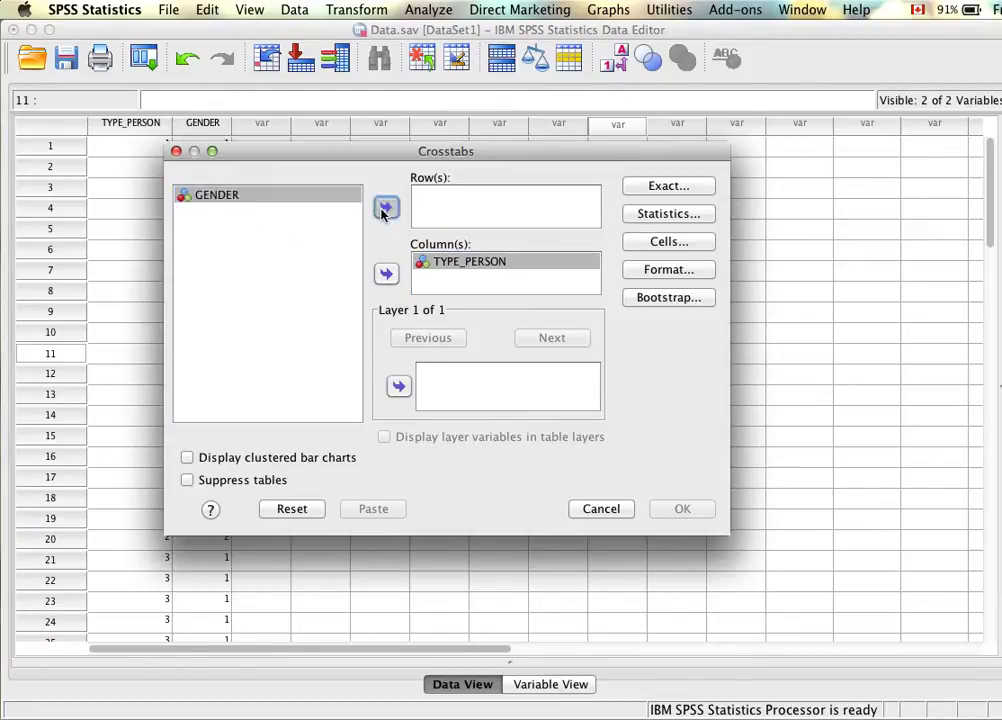
Step: Enable the Chi-square statistic for the crosstab, leaving Exact test options unchanged
{"action": "left_click", "coordinate": [706, 190]}
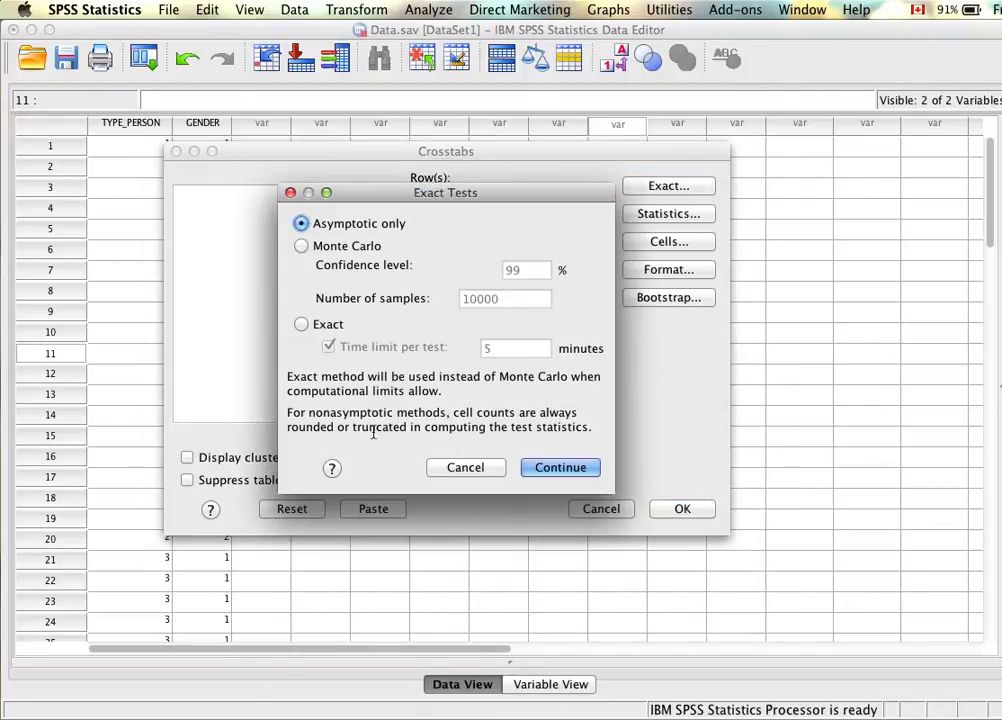
{"action": "left_click", "coordinate": [488, 467]}
{"action": "left_click", "coordinate": [692, 213]}
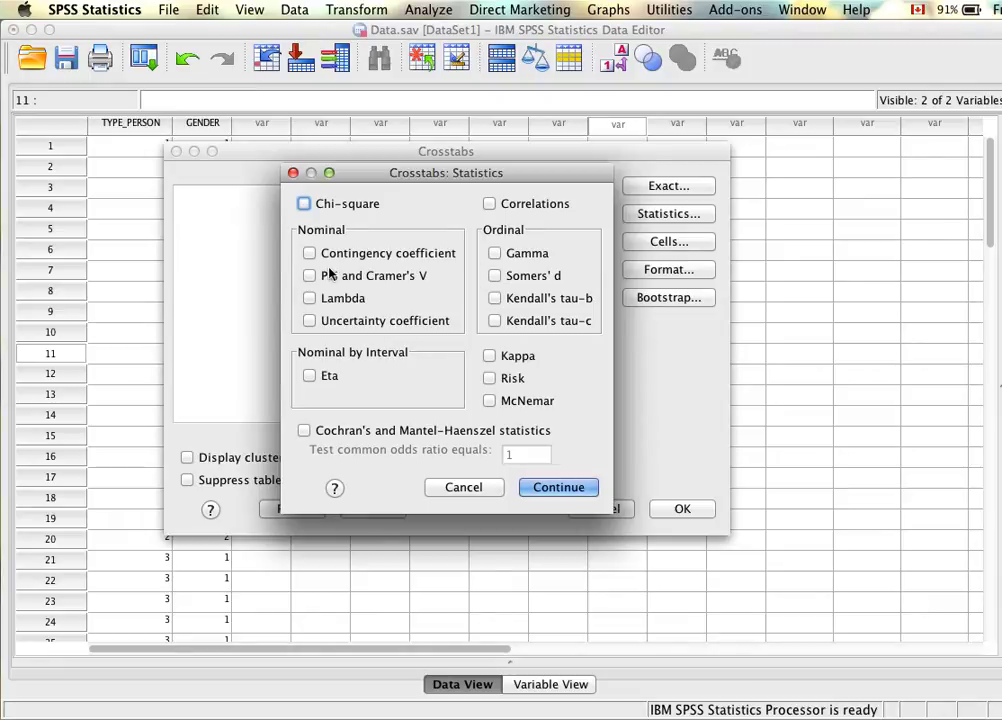
{"action": "left_click", "coordinate": [309, 206]}
{"action": "left_click", "coordinate": [556, 488]}
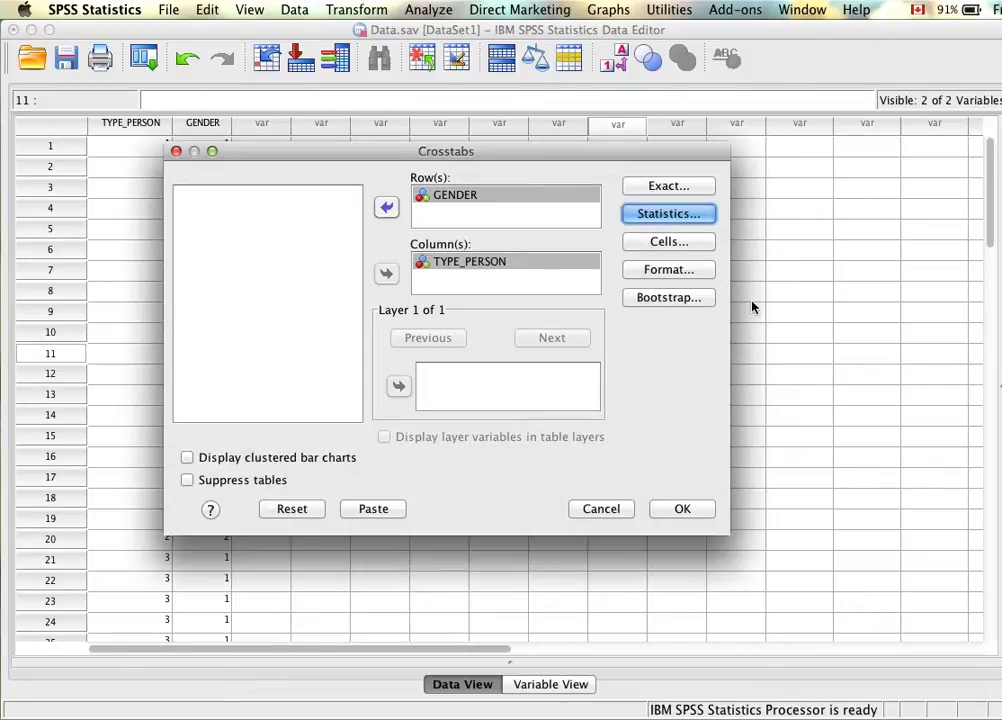
{"action": "left_click", "coordinate": [688, 244]}
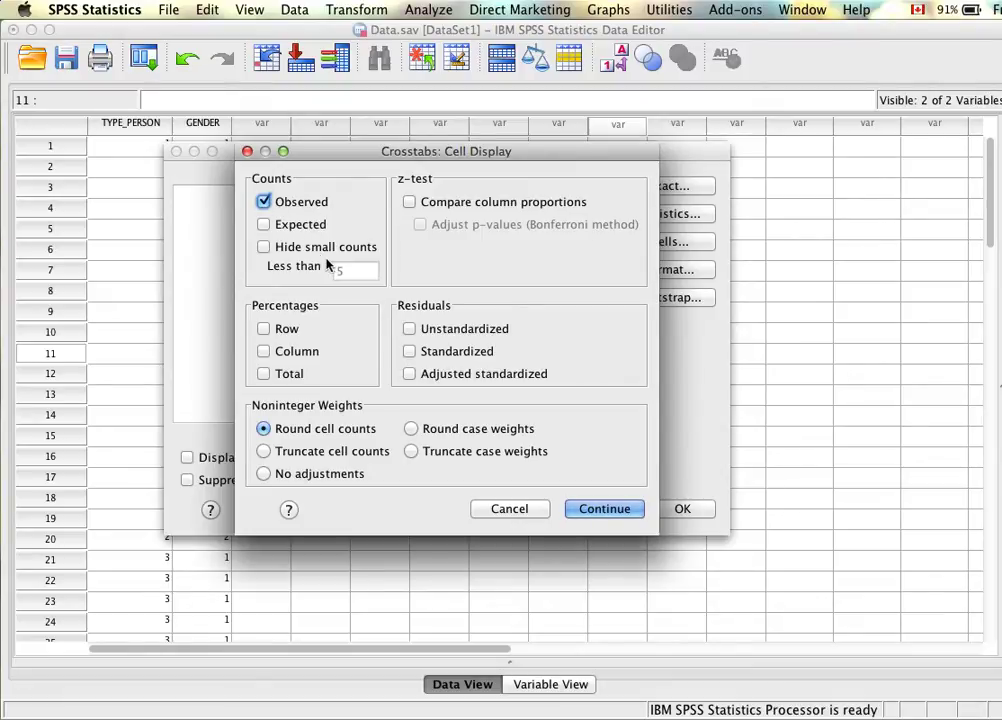
Step: Show expected counts and standardized residuals in the cells, then run the GENDER by TYPE_PERSON crosstab
{"action": "left_click", "coordinate": [268, 226]}
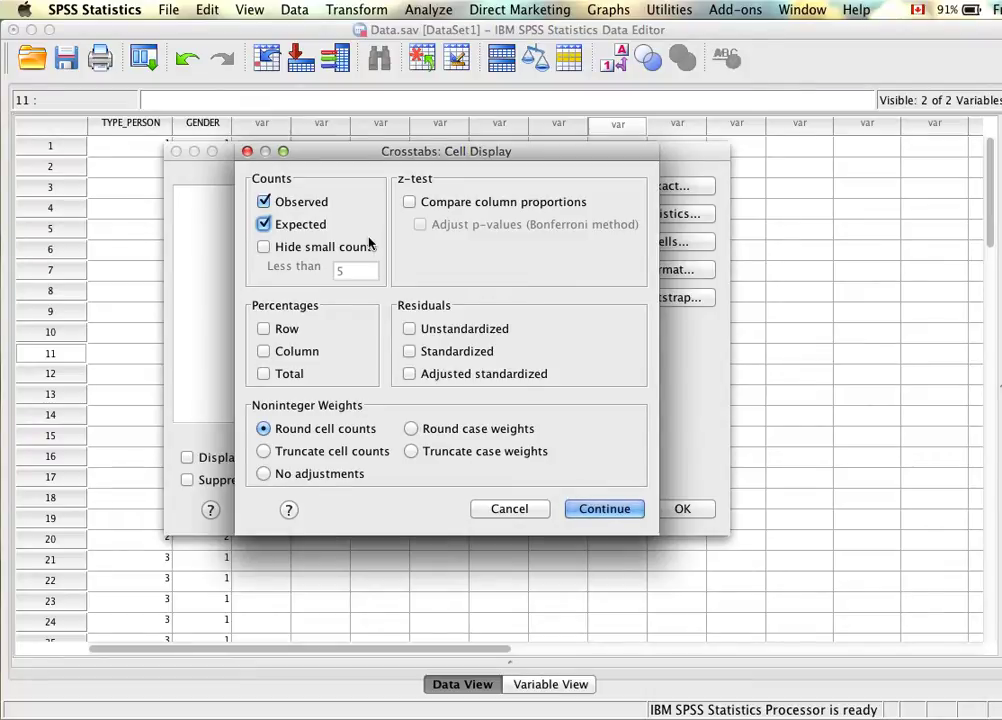
{"action": "left_click", "coordinate": [411, 352]}
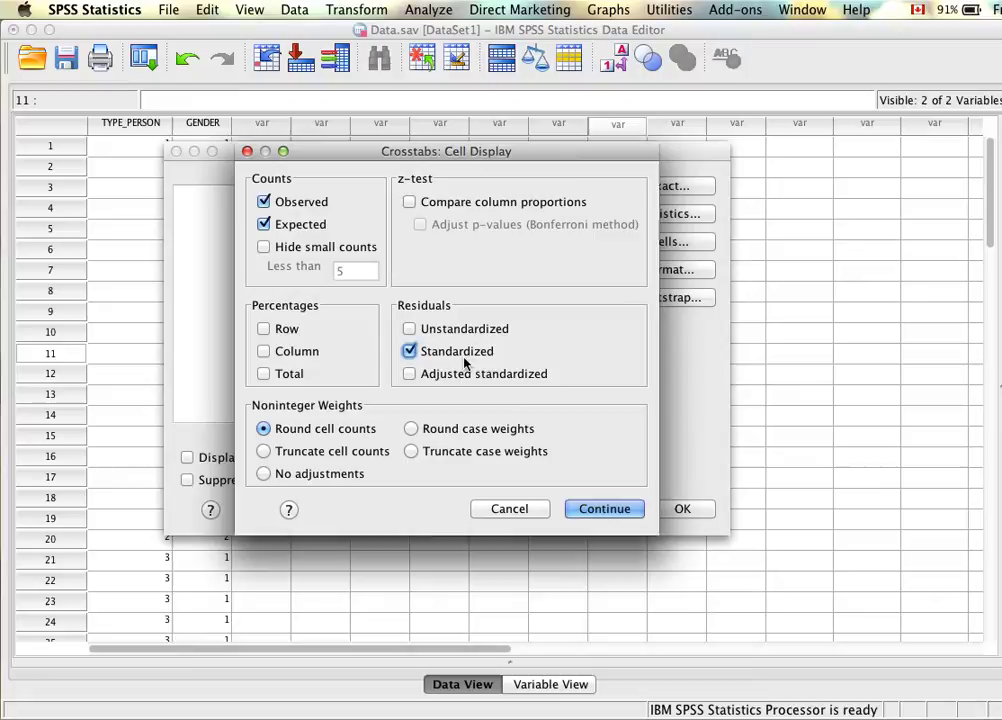
{"action": "left_click", "coordinate": [608, 509]}
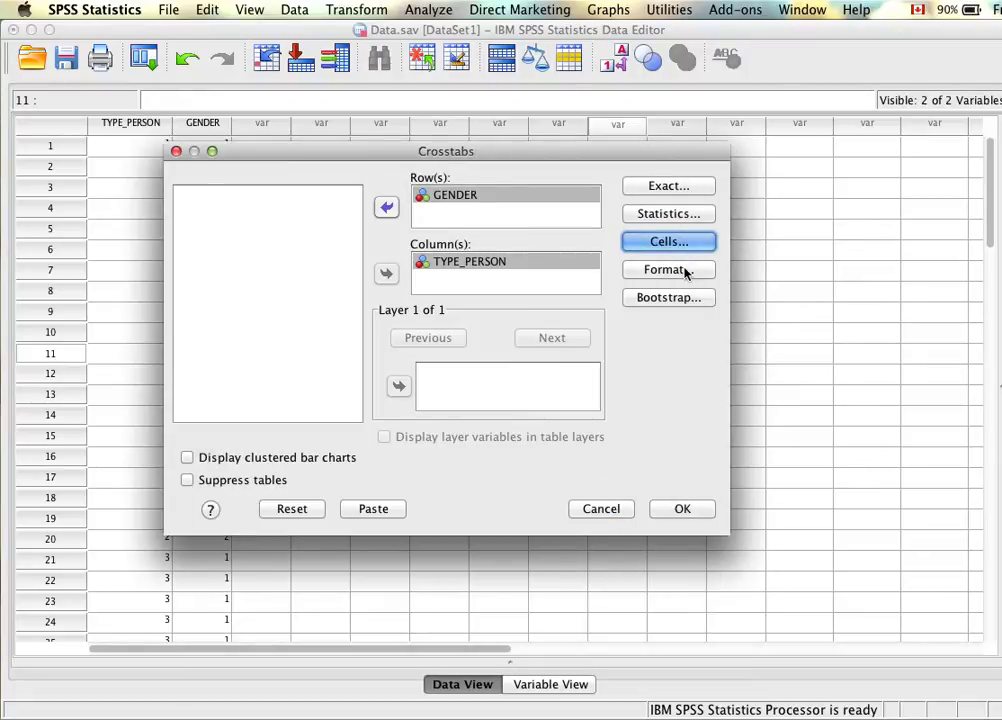
{"action": "left_click", "coordinate": [686, 270]}
{"action": "left_click", "coordinate": [552, 383]}
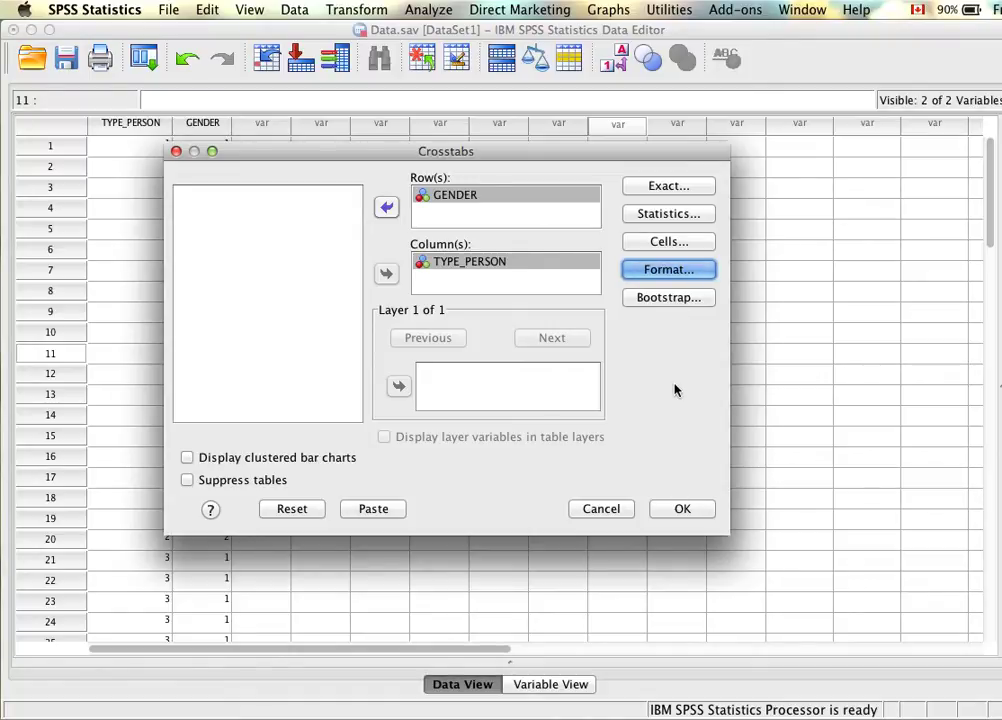
{"action": "left_click", "coordinate": [682, 509]}
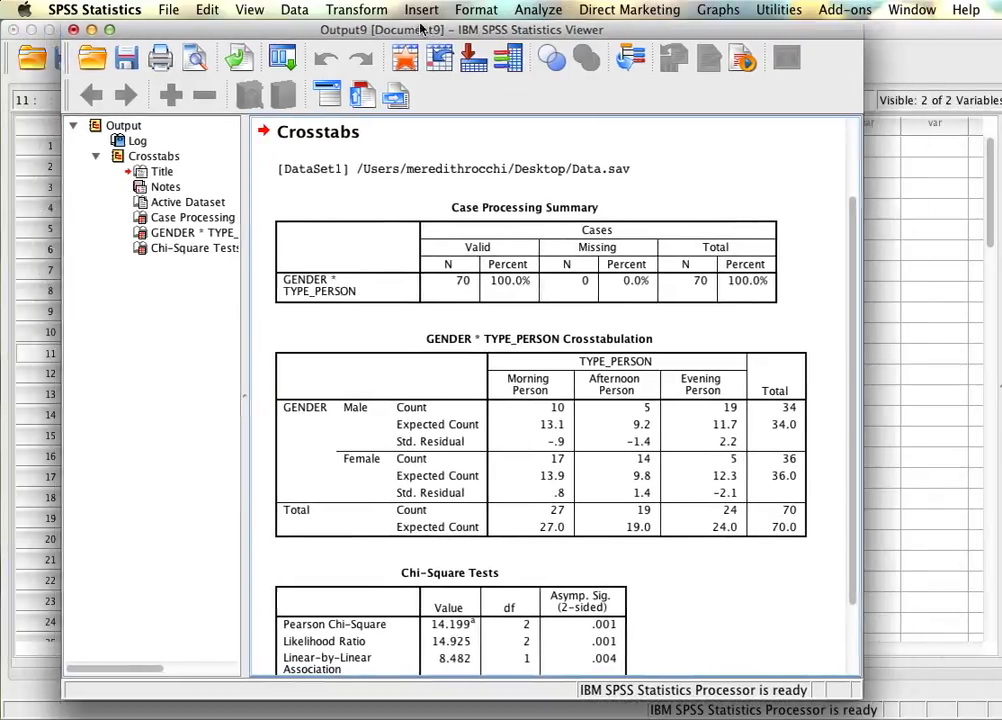
Step: Move the Viewer window left and enlarge it to show more output
{"action": "left_click_drag", "start_coordinate": [422, 30], "coordinate": [366, 30]}
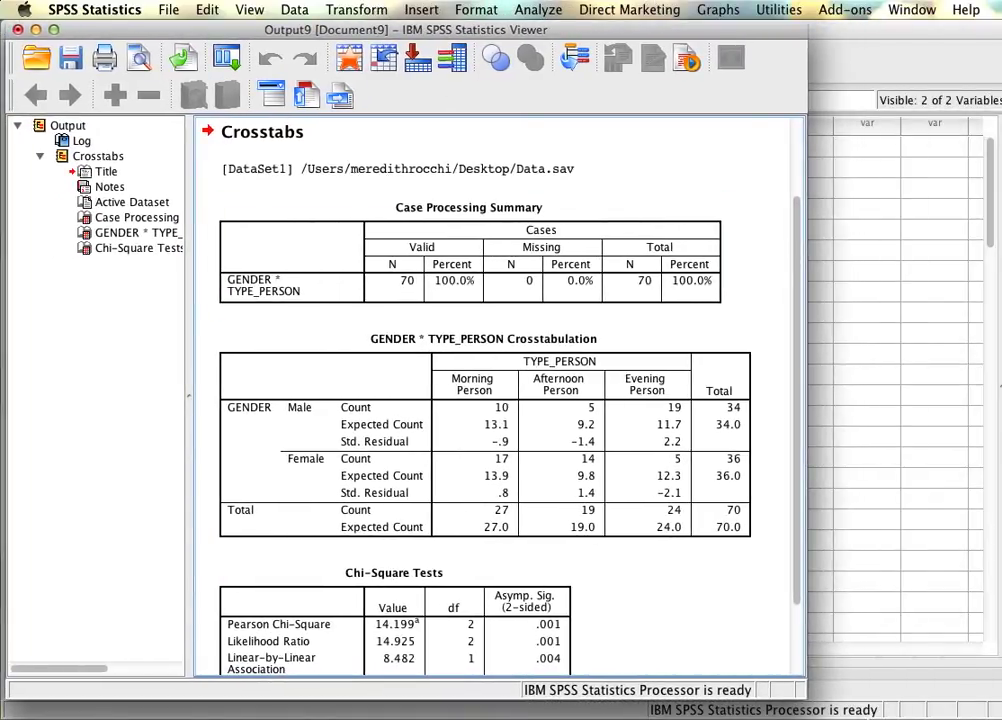
{"action": "left_click_drag", "start_coordinate": [797, 699], "coordinate": [955, 716]}
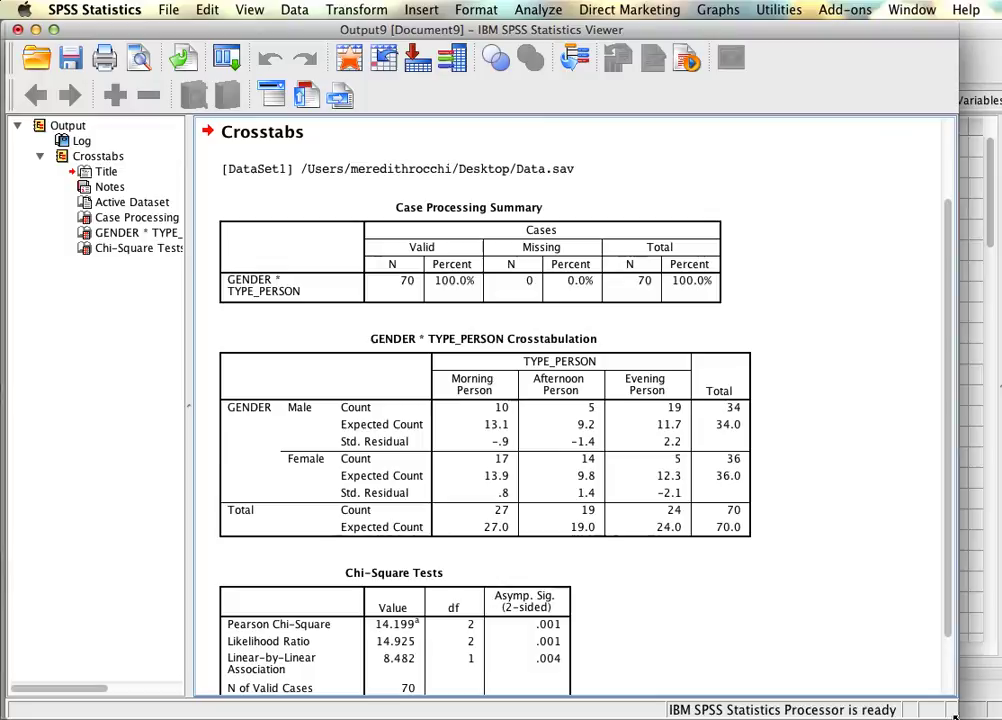
{"action": "scroll", "coordinate": [785, 385], "scroll_direction": "down", "scroll_amount": 3}
{"action": "scroll", "coordinate": [785, 385], "scroll_direction": "up", "scroll_amount": 6}
Step: Select the Case Processing Summary and Crosstabulation tables, ending on the Case Processing Summary
{"action": "left_click", "coordinate": [462, 408]}
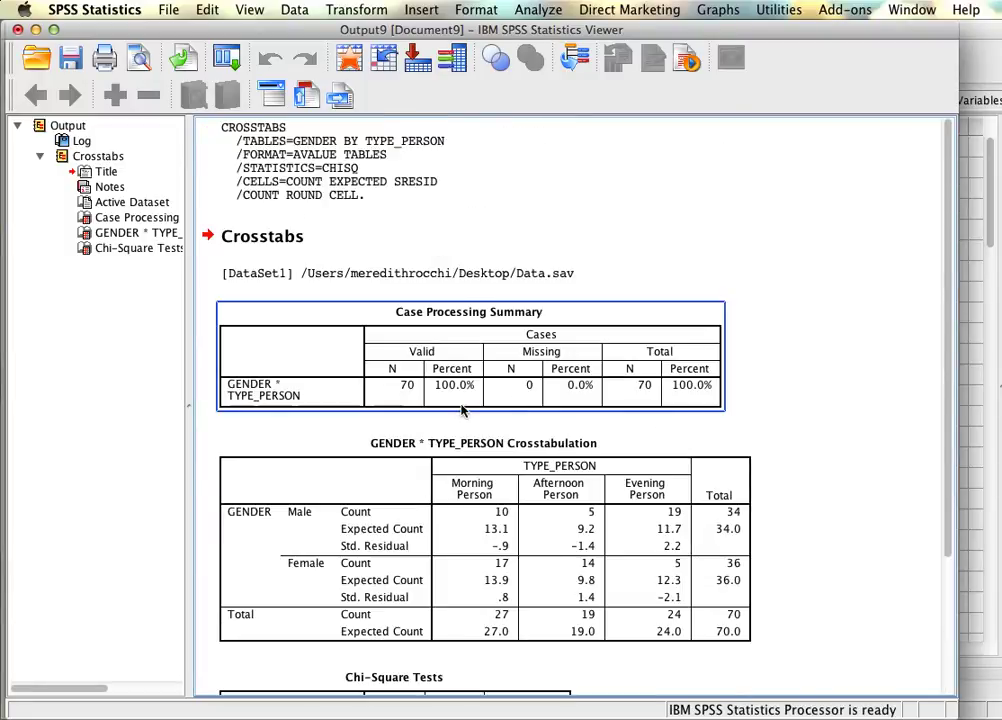
{"action": "scroll", "coordinate": [462, 408], "scroll_direction": "down", "scroll_amount": 4}
{"action": "left_click", "coordinate": [462, 408]}
{"action": "scroll", "coordinate": [440, 300], "scroll_direction": "up", "scroll_amount": 2}
{"action": "left_click", "coordinate": [432, 258]}
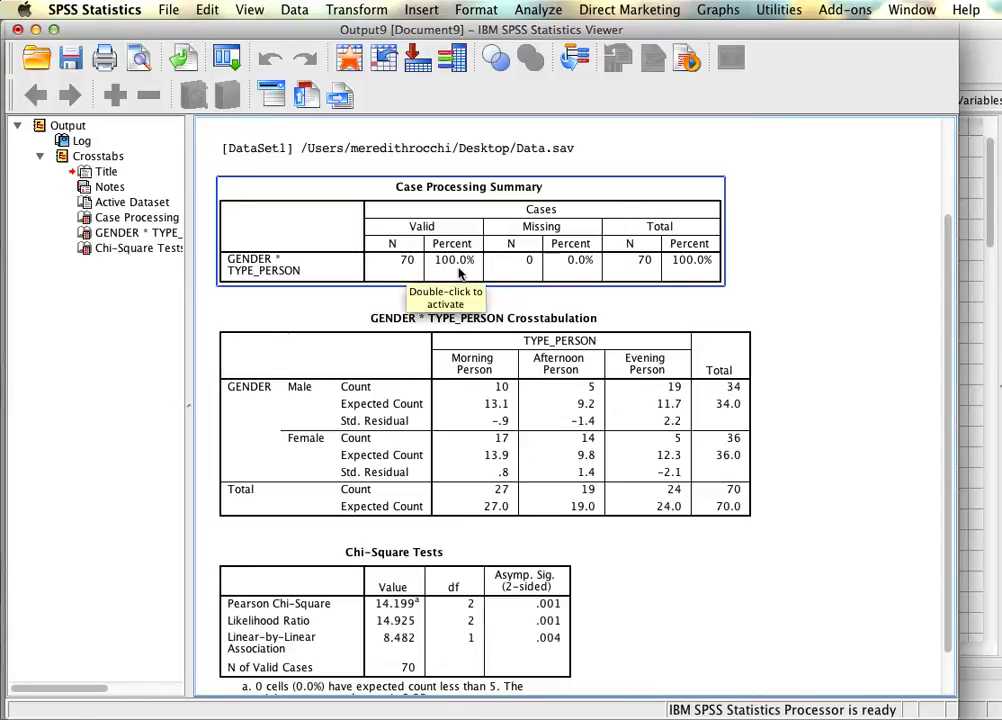
{"action": "left_click", "coordinate": [396, 325]}
{"action": "left_click", "coordinate": [391, 291]}
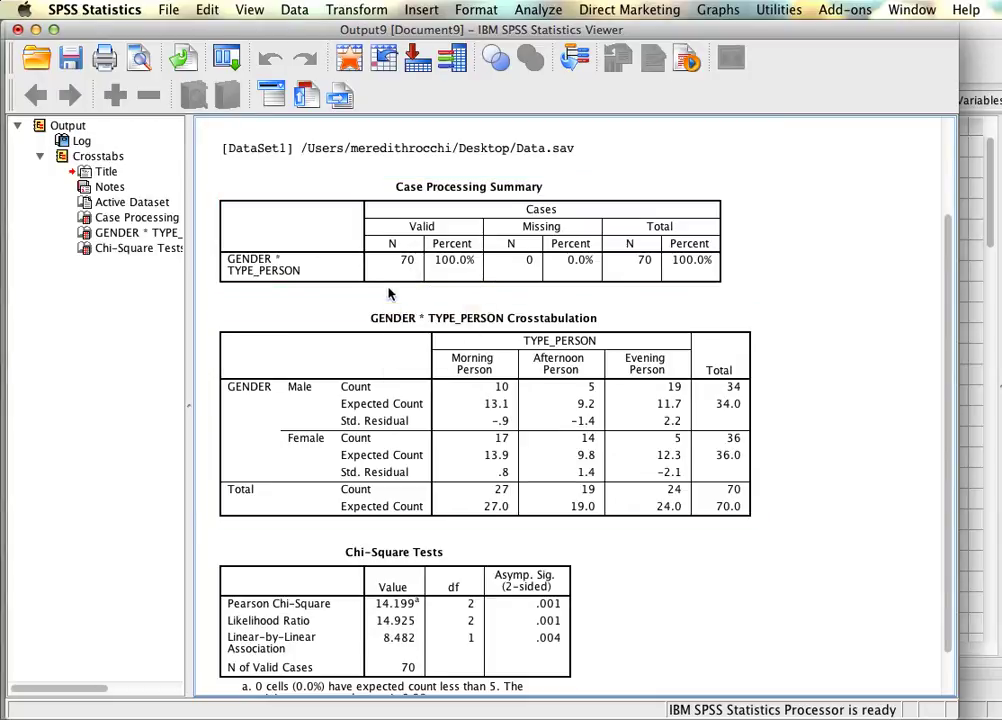
{"action": "left_click", "coordinate": [407, 276]}
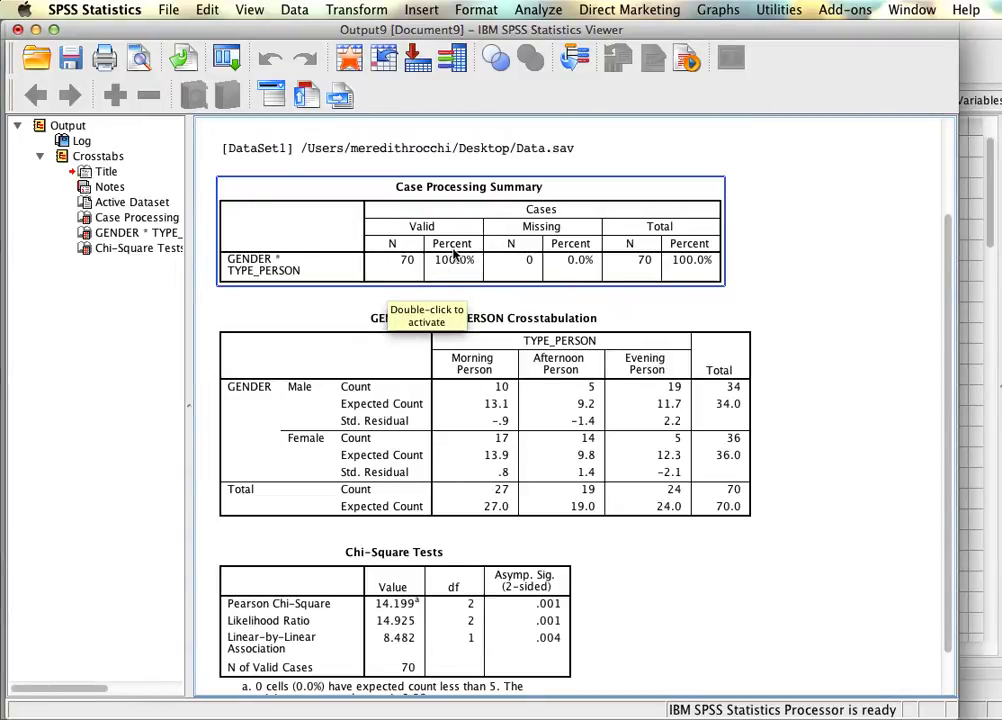
{"action": "left_click", "coordinate": [848, 470]}
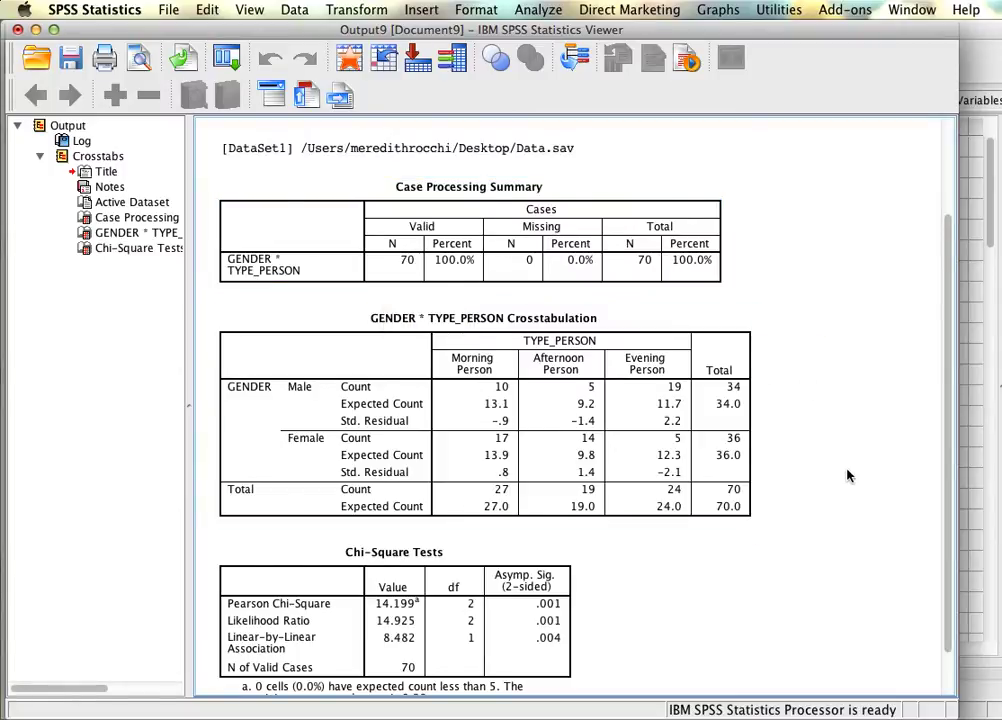
{"action": "scroll", "coordinate": [847, 476], "scroll_direction": "down", "scroll_amount": 2}
{"action": "left_click", "coordinate": [418, 288]}
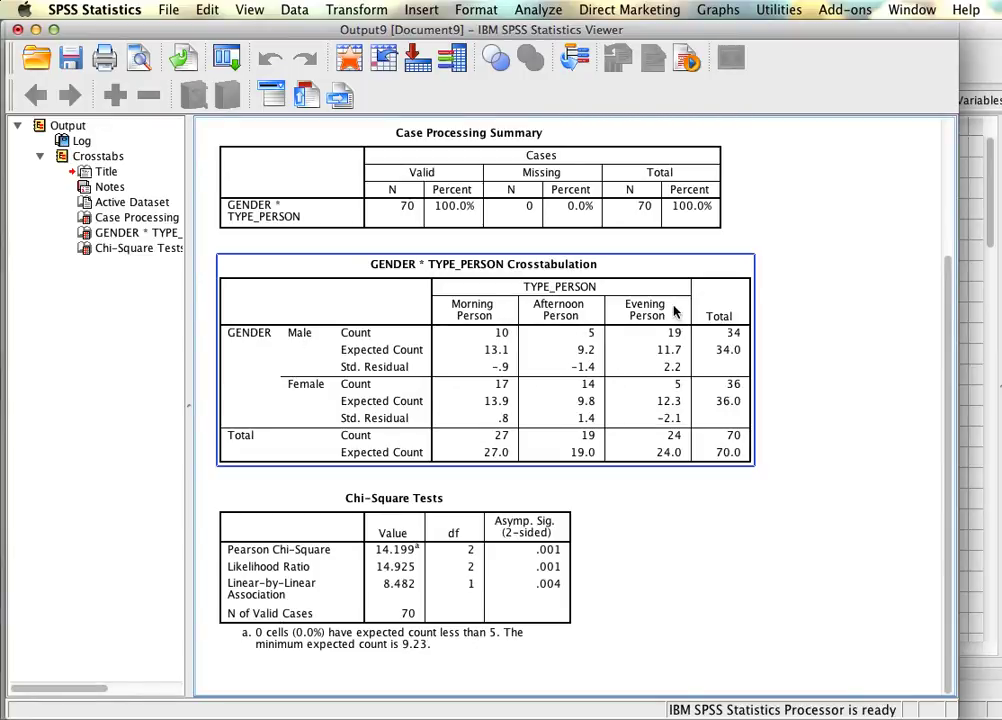
{"action": "left_click", "coordinate": [779, 355]}
{"action": "left_click", "coordinate": [349, 347]}
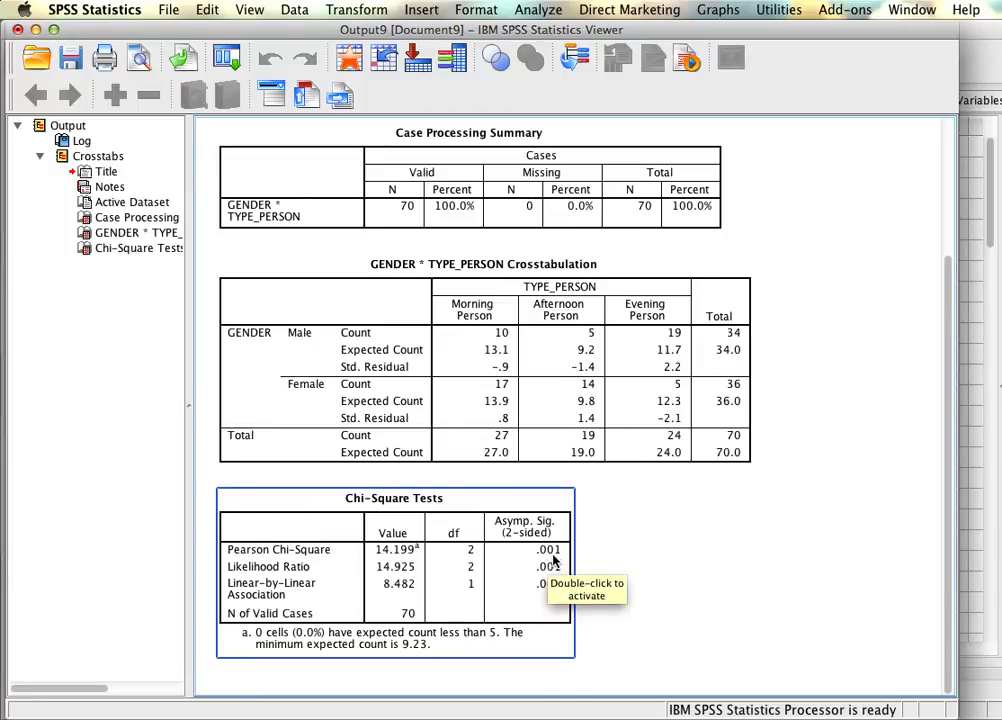
{"action": "left_click", "coordinate": [640, 458]}
{"action": "left_click", "coordinate": [560, 530]}
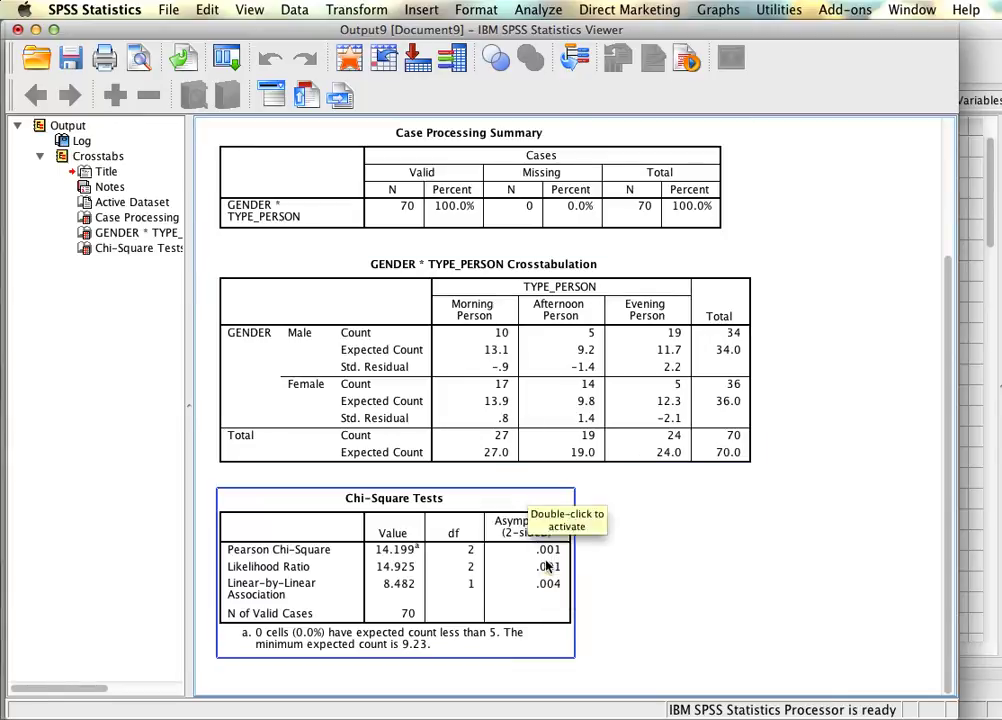
{"action": "left_click", "coordinate": [557, 342]}
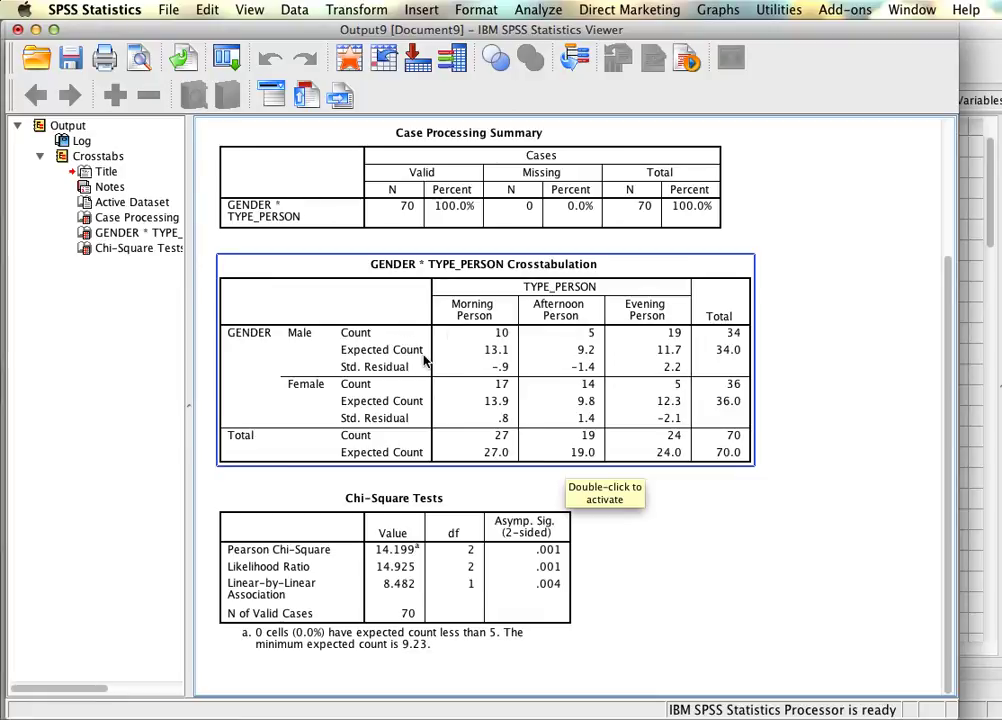
{"action": "left_click", "coordinate": [780, 670]}
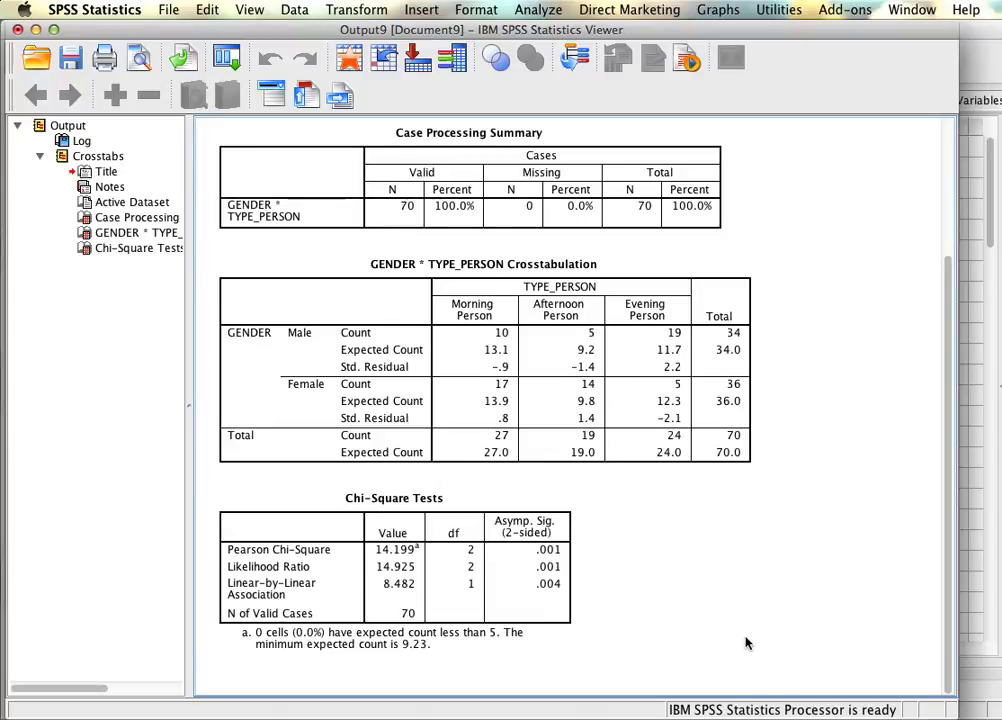
{"action": "left_click", "coordinate": [678, 330]}
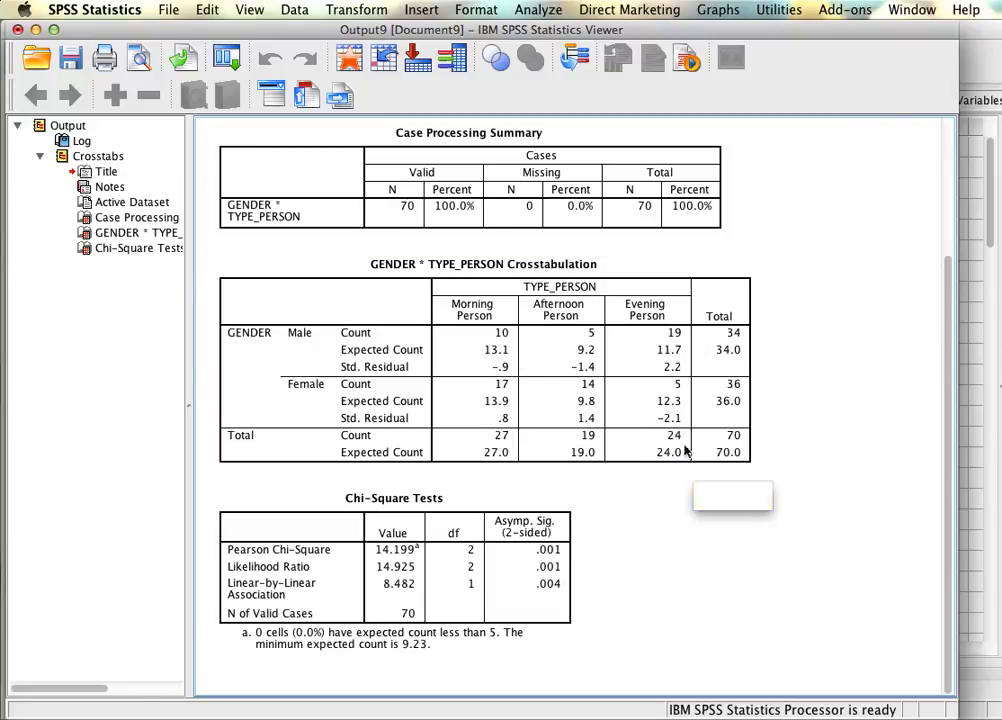
{"action": "left_click", "coordinate": [405, 585]}
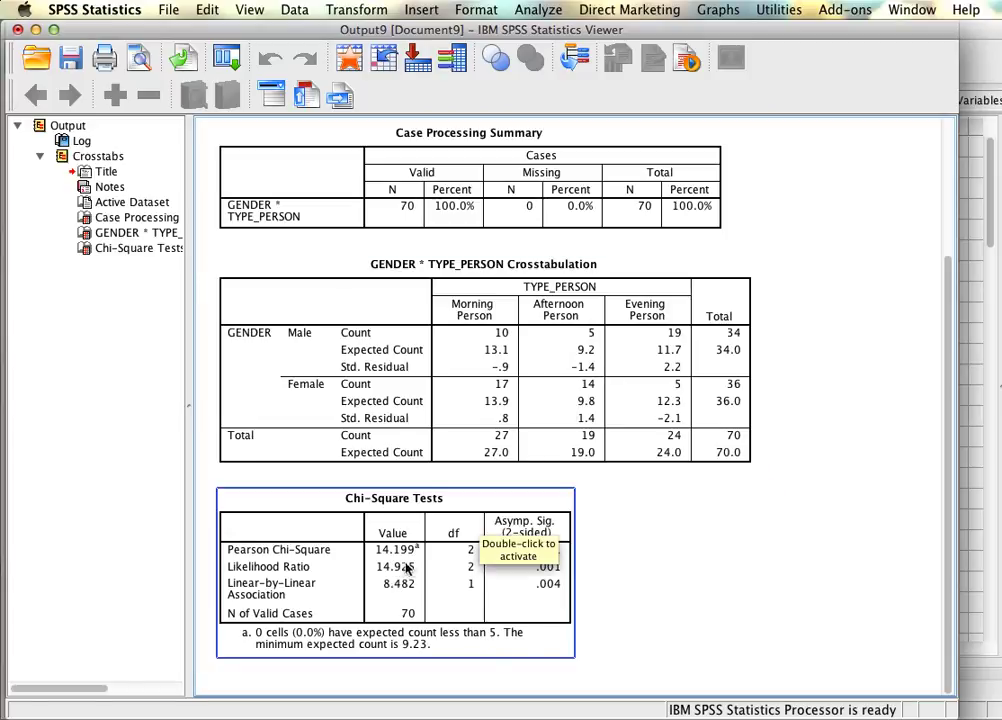
{"action": "left_click", "coordinate": [634, 559]}
{"action": "left_click", "coordinate": [650, 390]}
{"action": "left_click", "coordinate": [654, 544]}
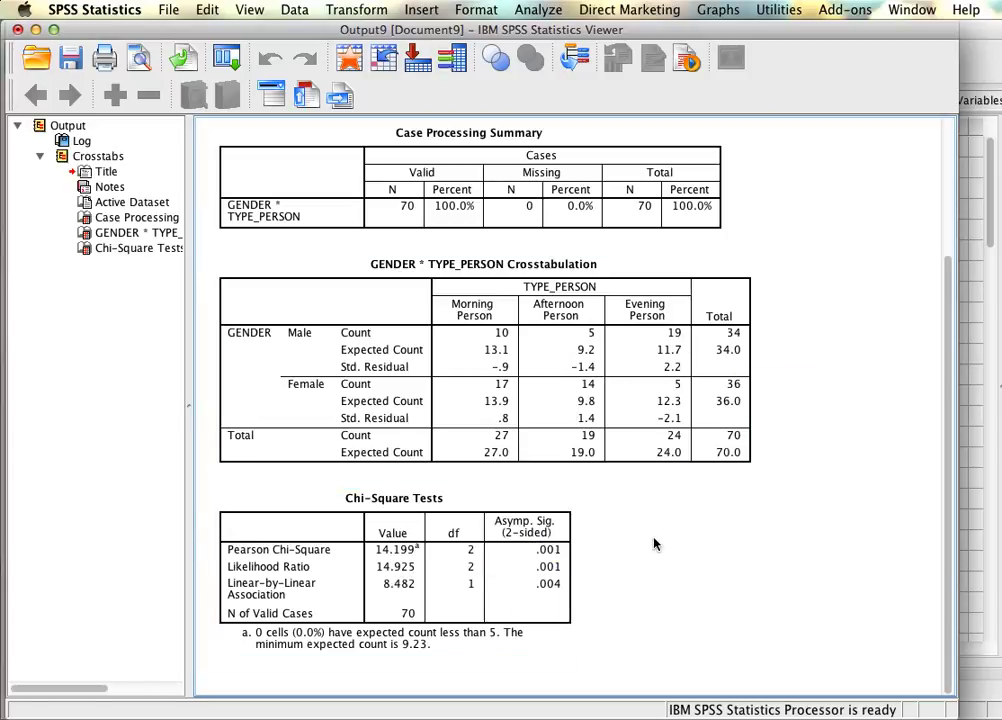
{"action": "left_click", "coordinate": [600, 454]}
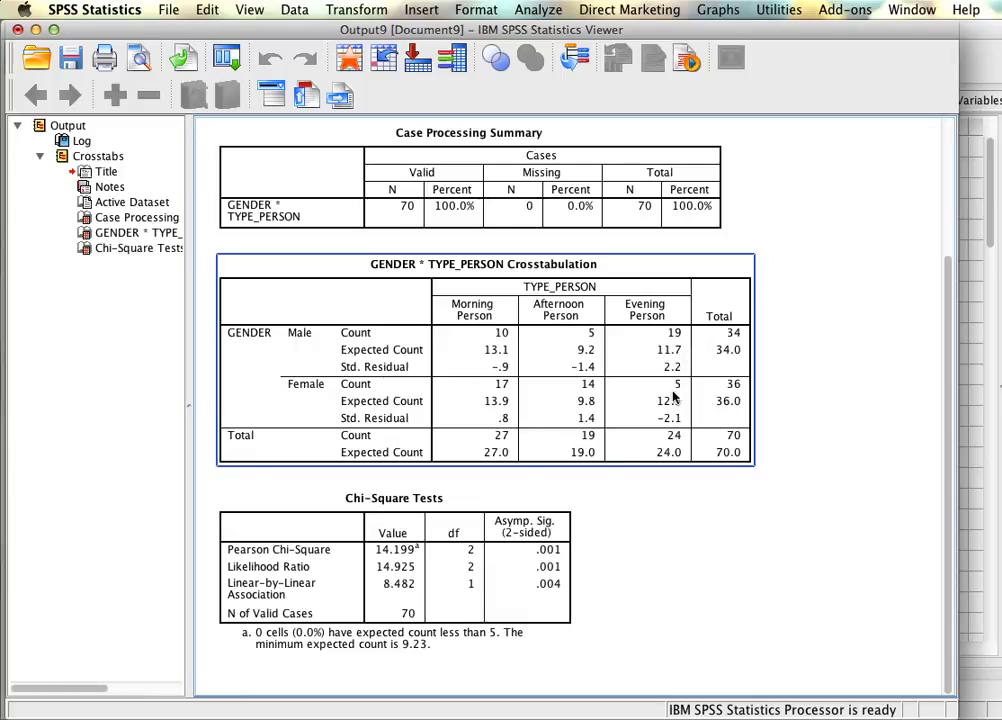
{"action": "left_click", "coordinate": [790, 581]}
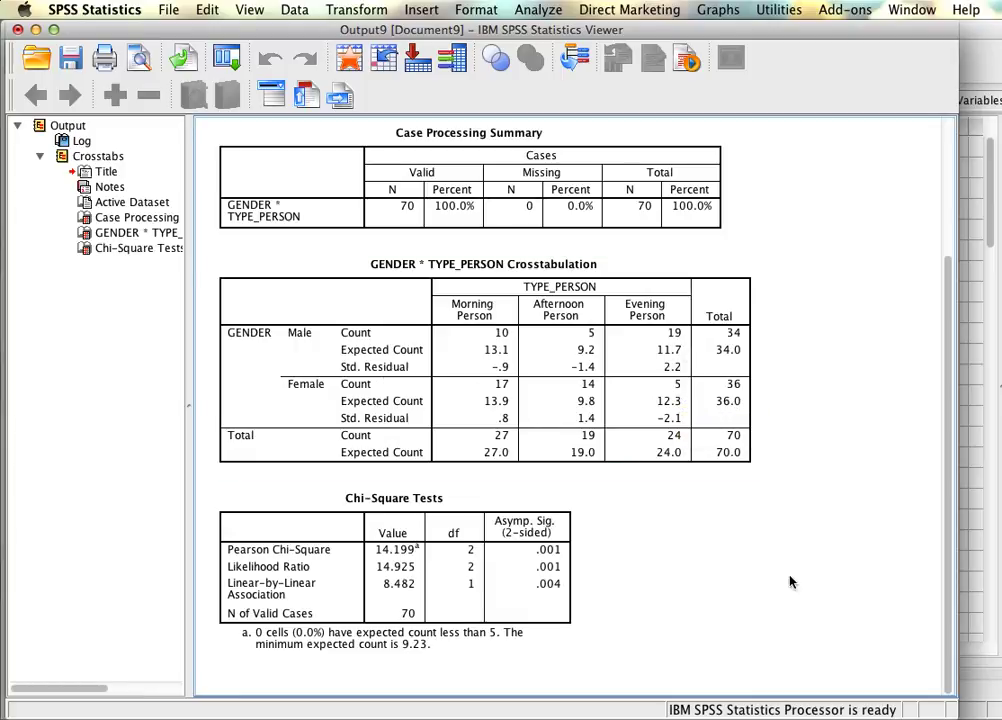